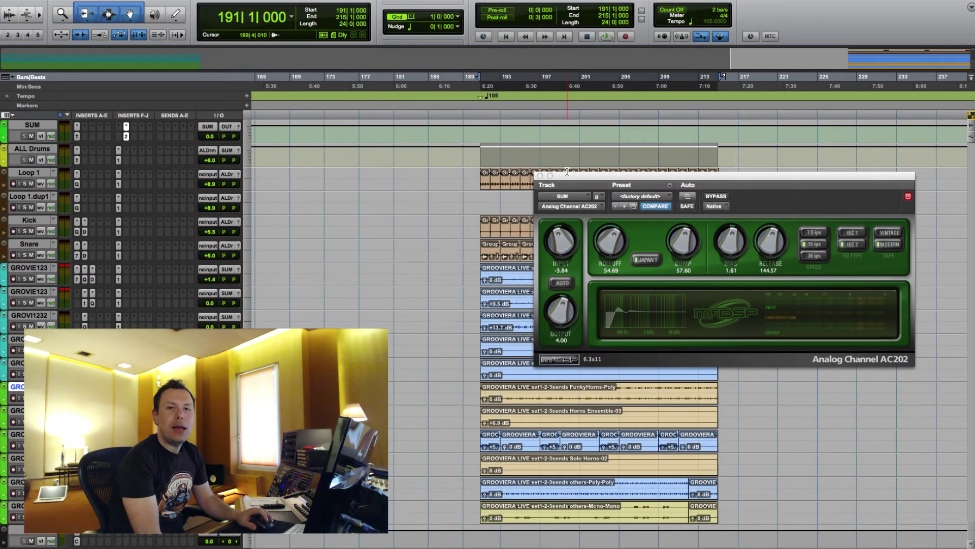
# Nudge the AC202 plugin window slightly upward into place
pyautogui.moveTo(567, 172); pyautogui.dragTo(570, 165)
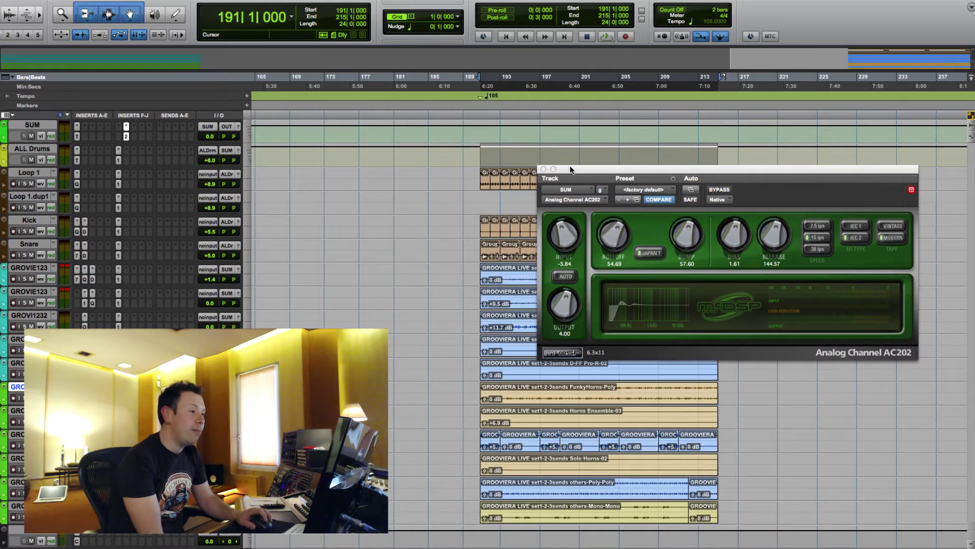
pyautogui.moveTo(573, 171); pyautogui.dragTo(577, 160)
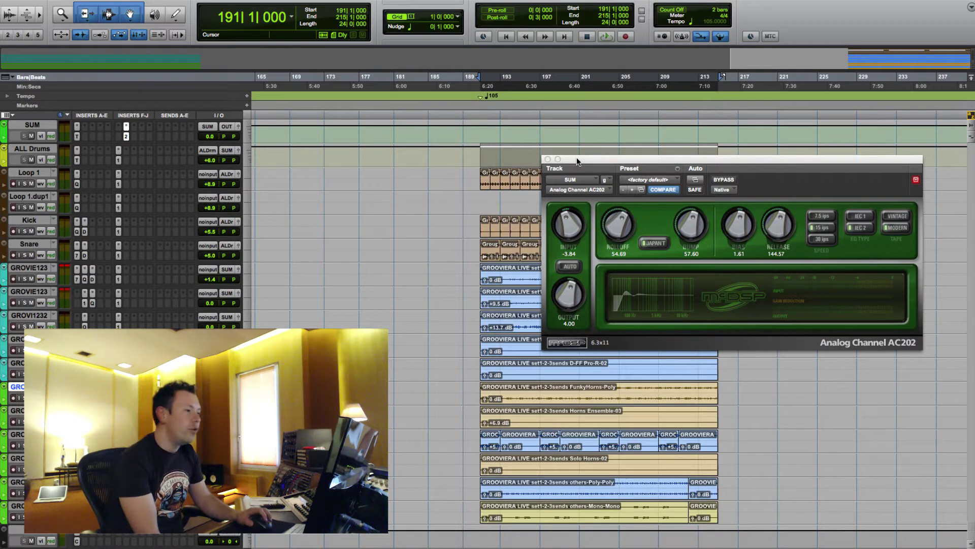
pyautogui.moveTo(577, 161); pyautogui.dragTo(577, 162)
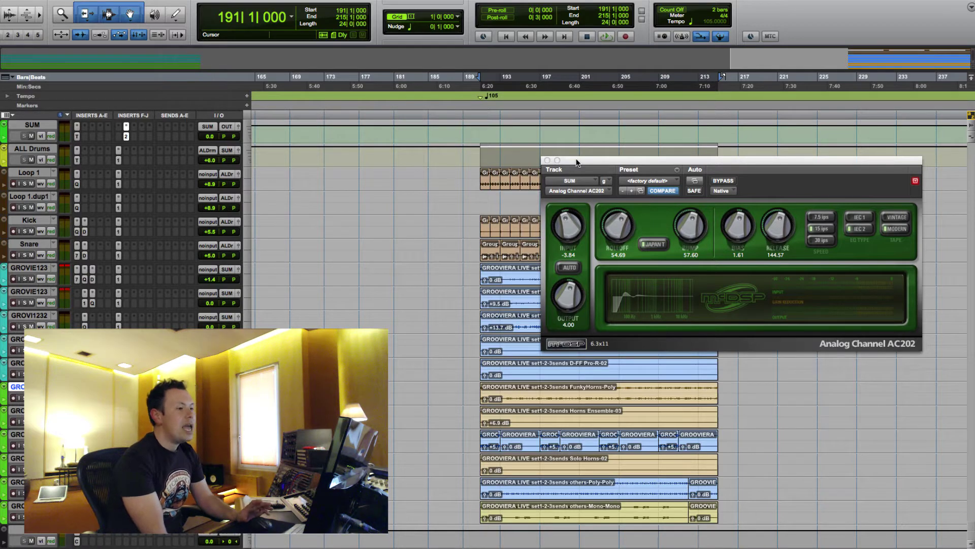
pyautogui.moveTo(577, 162); pyautogui.dragTo(577, 161)
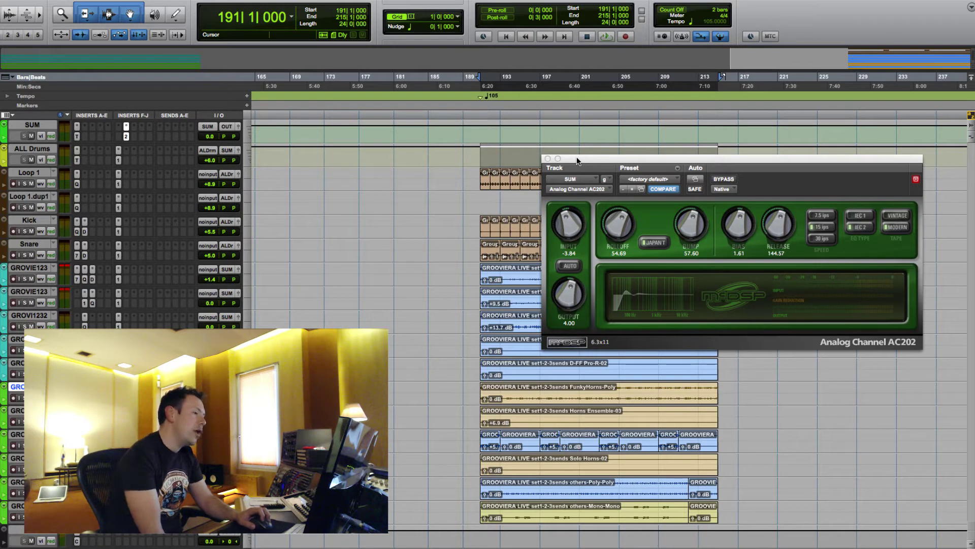
pyautogui.moveTo(576, 160); pyautogui.dragTo(574, 160)
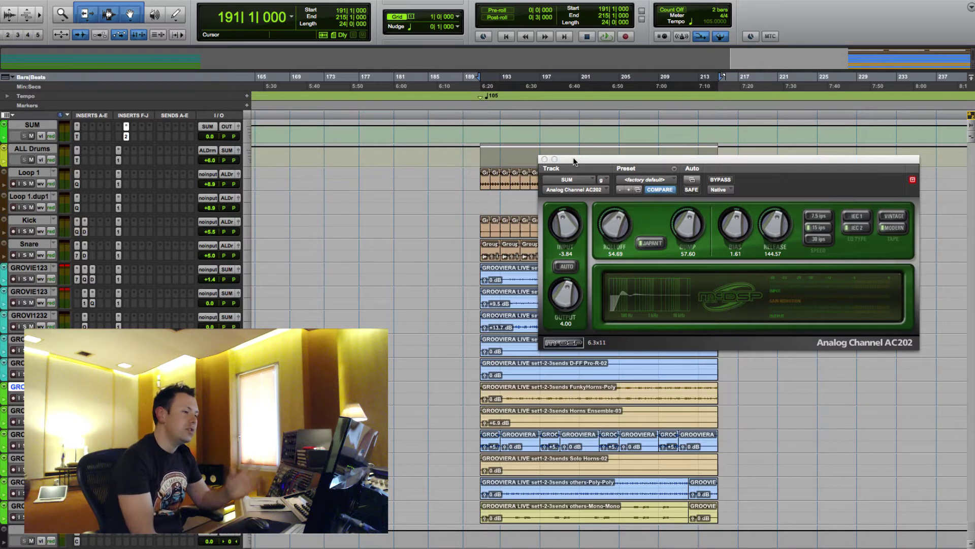
pyautogui.moveTo(573, 159); pyautogui.dragTo(574, 157)
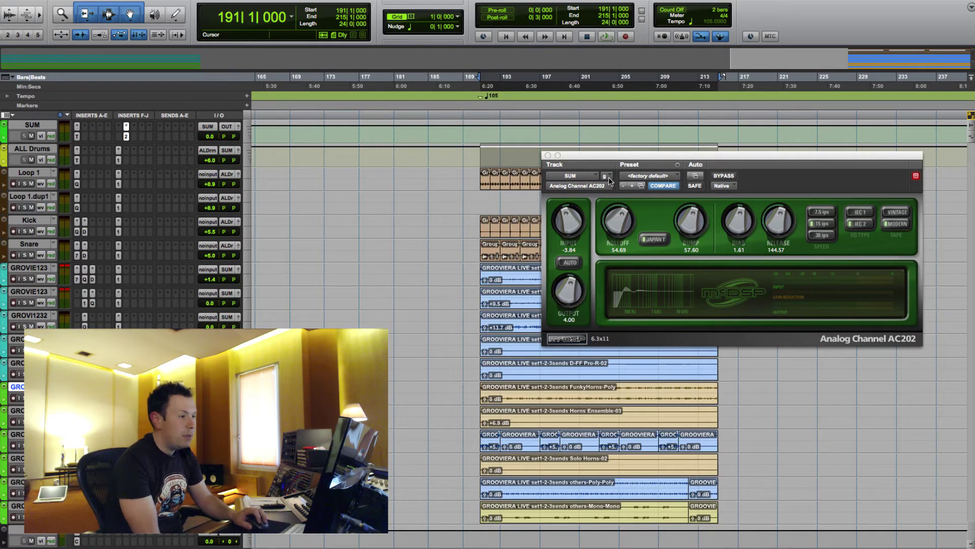
# Shift the AC202 plugin window further left over the edit window
pyautogui.moveTo(609, 158); pyautogui.dragTo(608, 162)
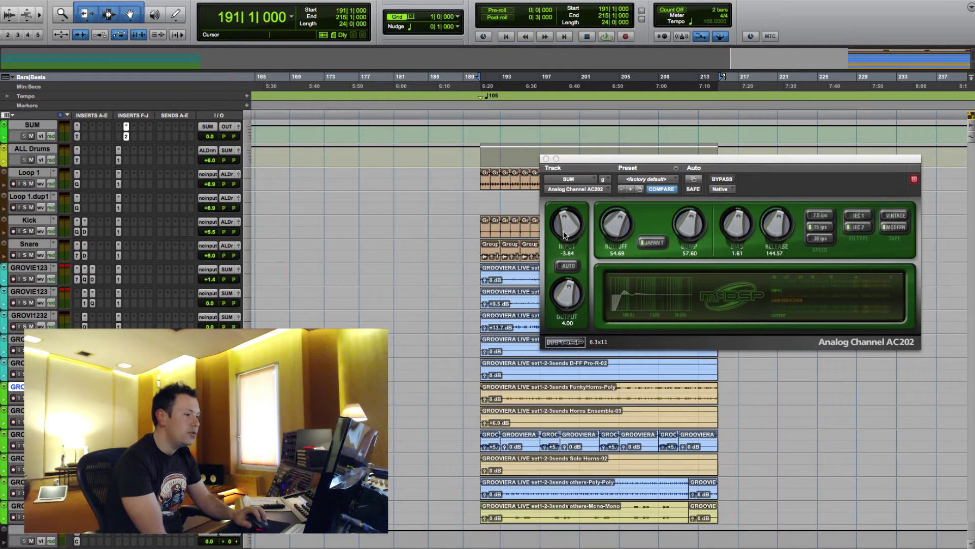
pyautogui.moveTo(640, 158); pyautogui.dragTo(625, 154)
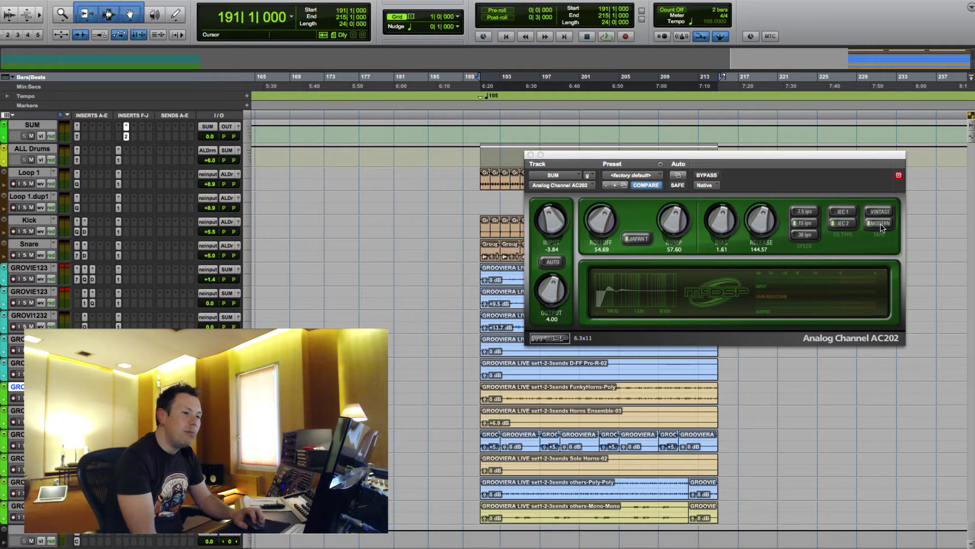
pyautogui.moveTo(865, 160); pyautogui.dragTo(840, 153)
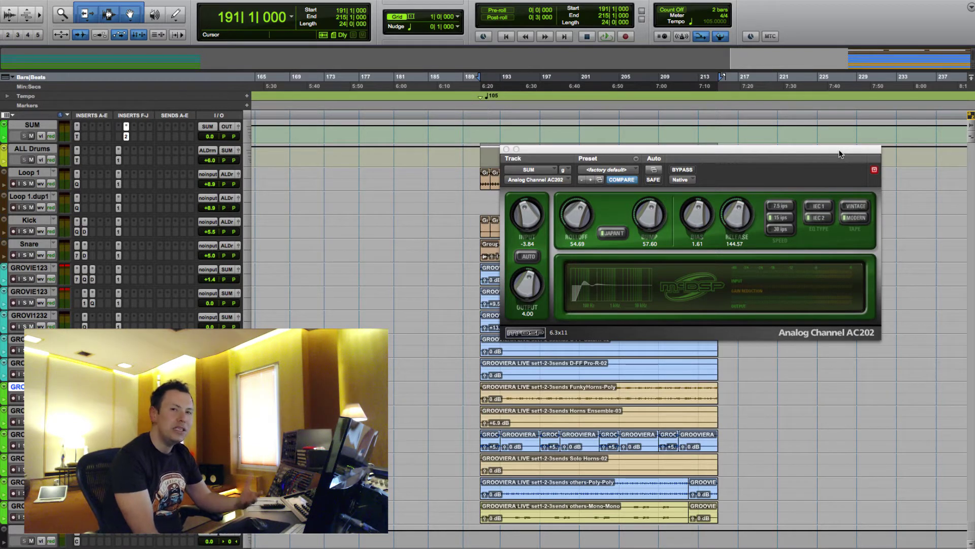
pyautogui.moveTo(841, 154); pyautogui.dragTo(839, 153)
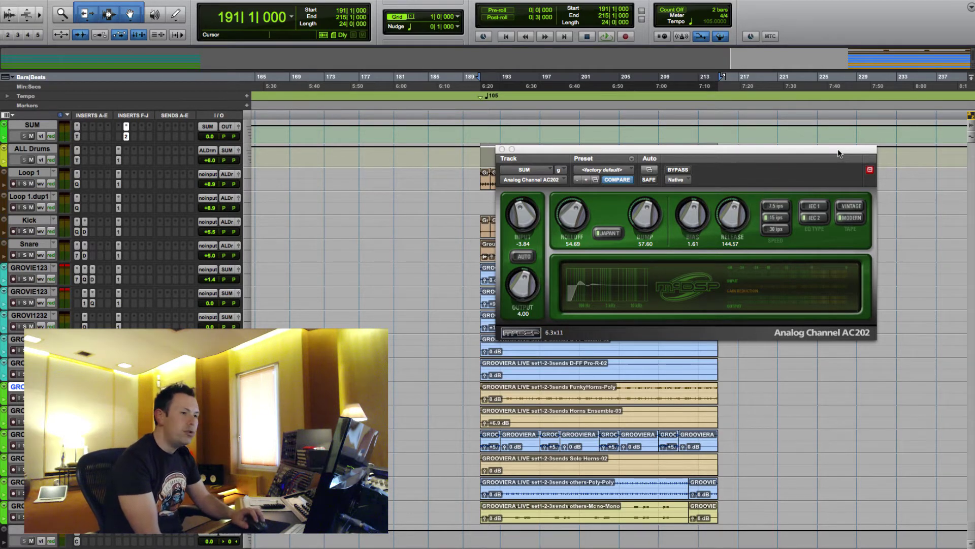
pyautogui.moveTo(839, 154); pyautogui.dragTo(838, 153)
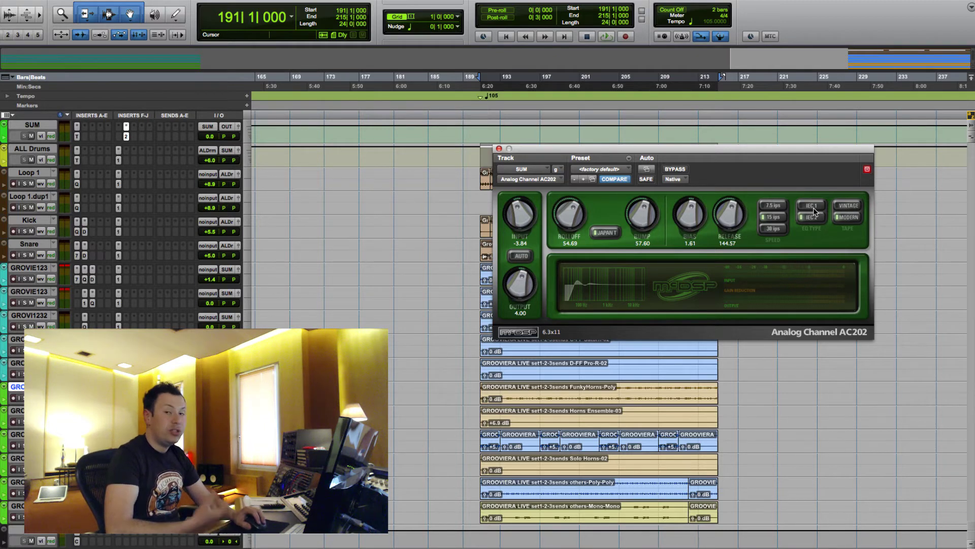
pyautogui.click(773, 206)
pyautogui.click(775, 218)
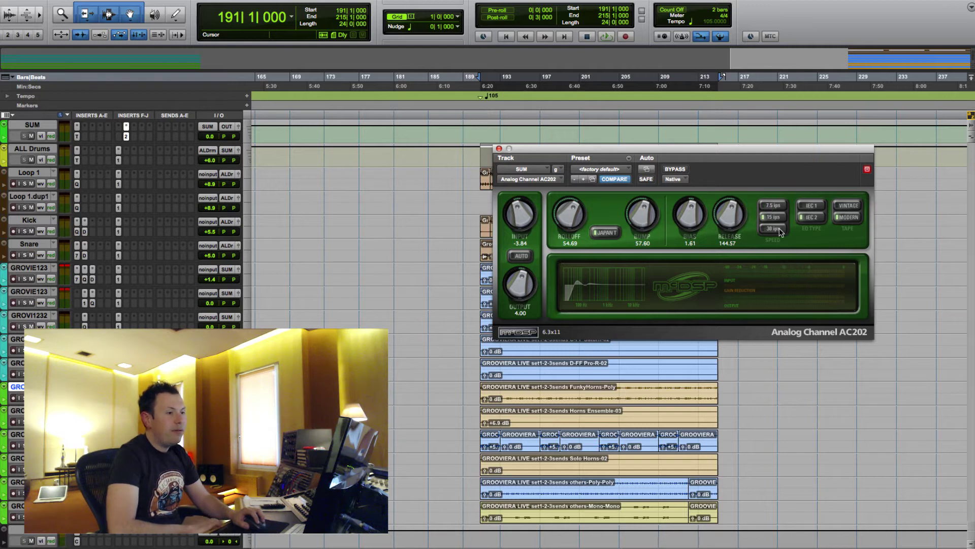
pyautogui.click(782, 217)
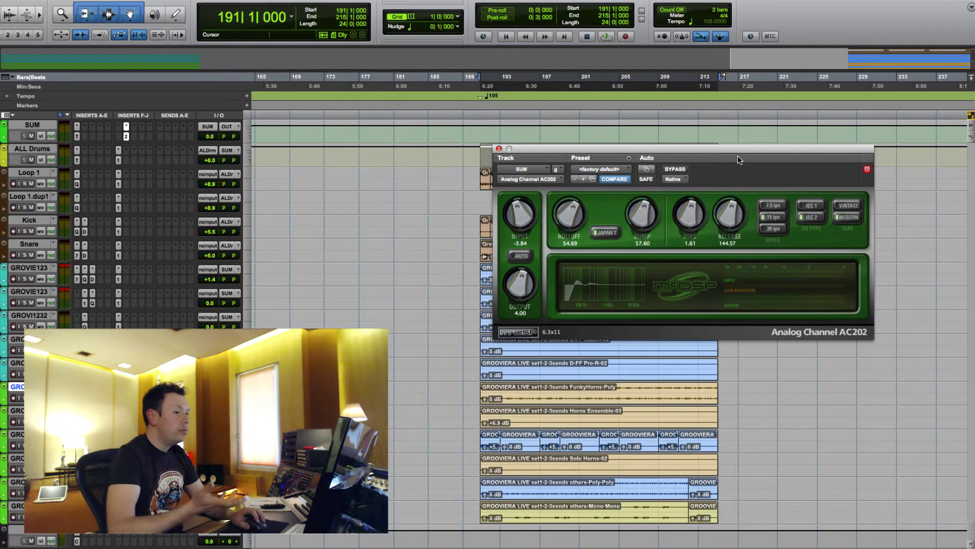
# Check the AC202 machine model list, keeping the Japan-T model selected
pyautogui.moveTo(739, 156); pyautogui.dragTo(738, 154)
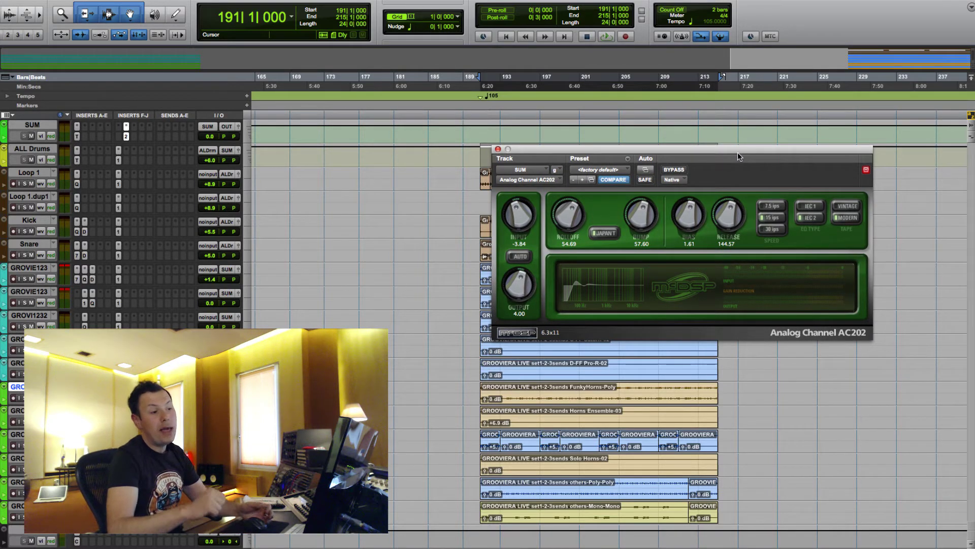
pyautogui.moveTo(736, 151); pyautogui.dragTo(737, 151)
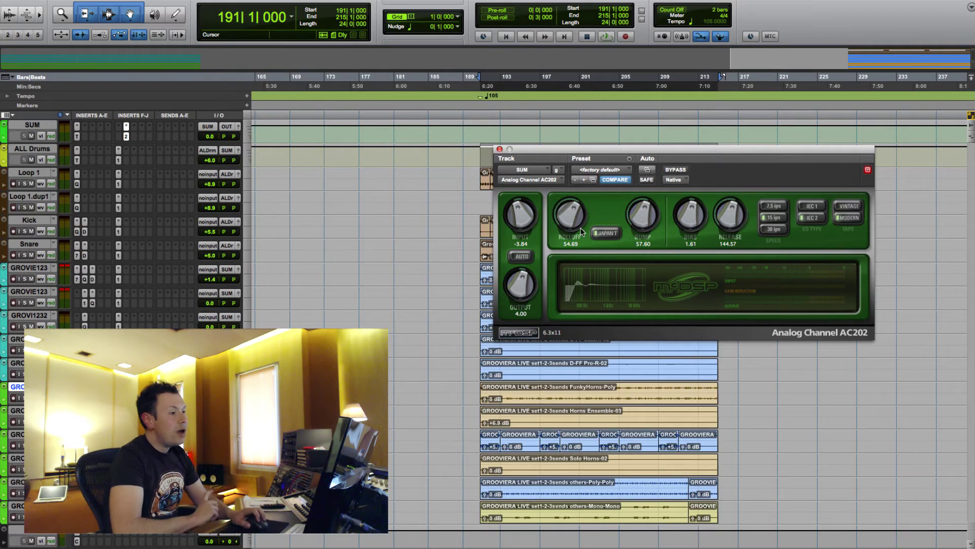
pyautogui.click(602, 233)
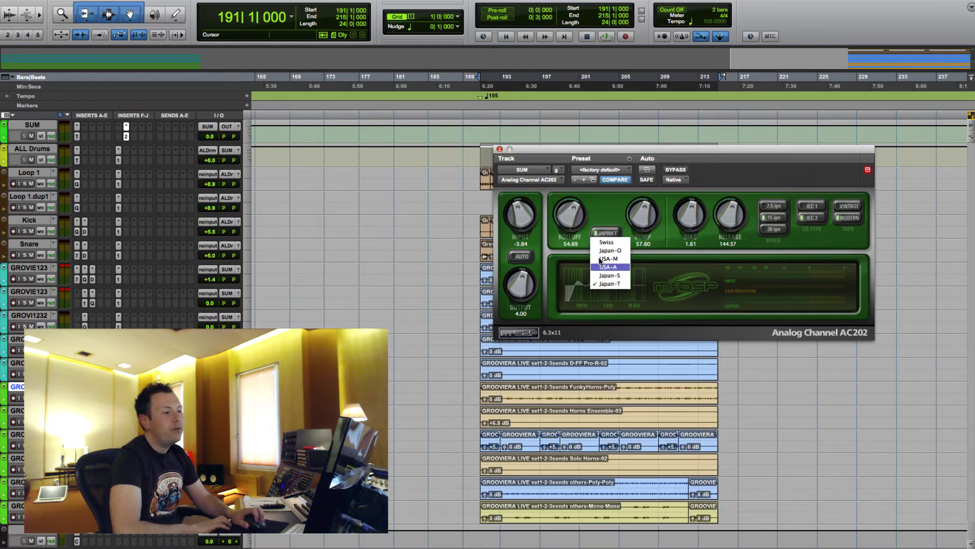
pyautogui.click(610, 212)
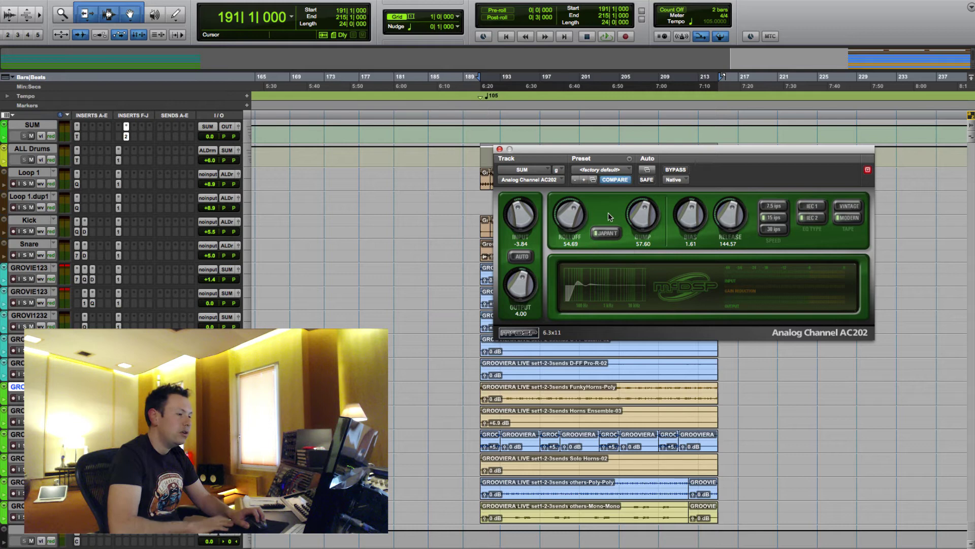
# Turn AC202 roll-off up to 56.11 and bump down to 50.40
pyautogui.moveTo(607, 162); pyautogui.dragTo(623, 149)
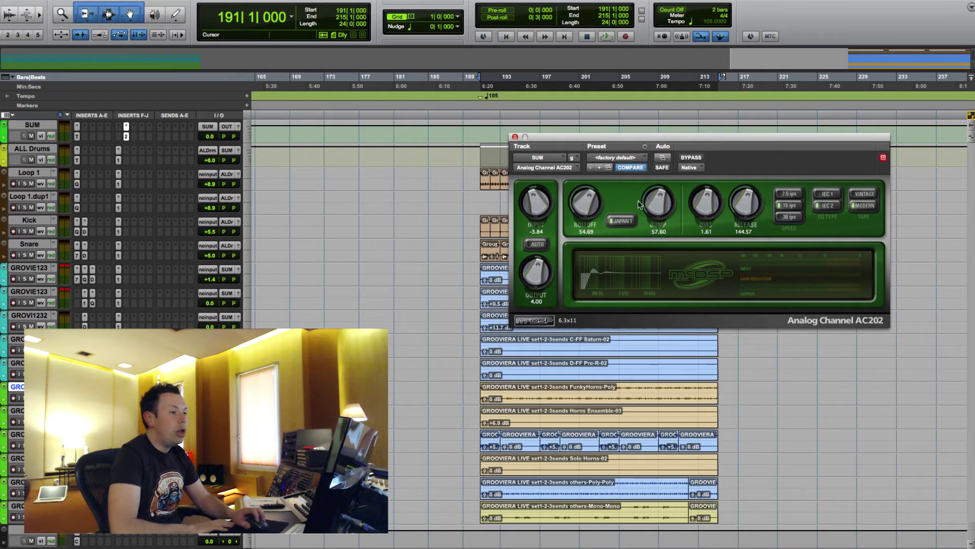
pyautogui.moveTo(584, 205)
pyautogui.mouseDown()
pyautogui.moveTo(580, 195)
pyautogui.moveTo(581, 216)
pyautogui.moveTo(583, 205)
pyautogui.mouseUp()
pyautogui.moveTo(653, 200); pyautogui.dragTo(654, 213)
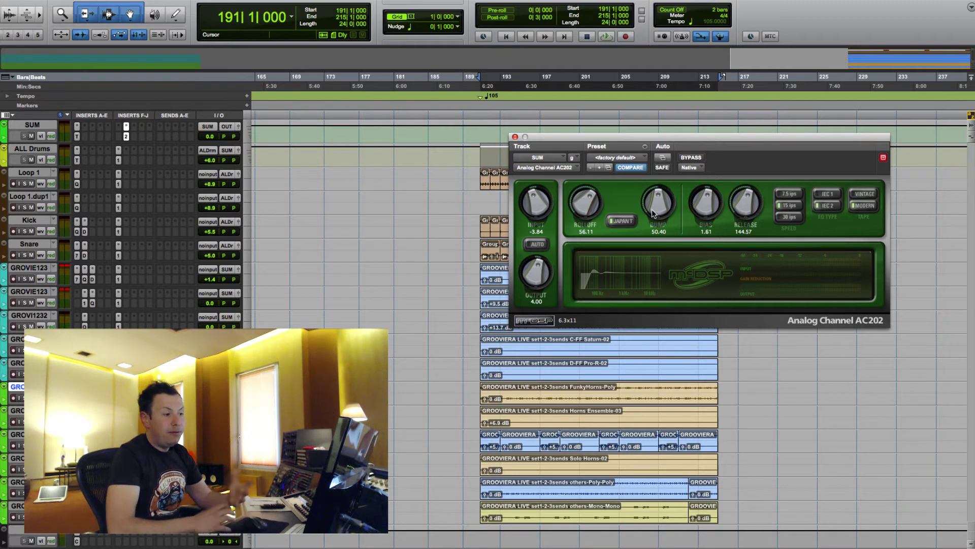
pyautogui.click(621, 220)
pyautogui.click(620, 225)
pyautogui.click(619, 226)
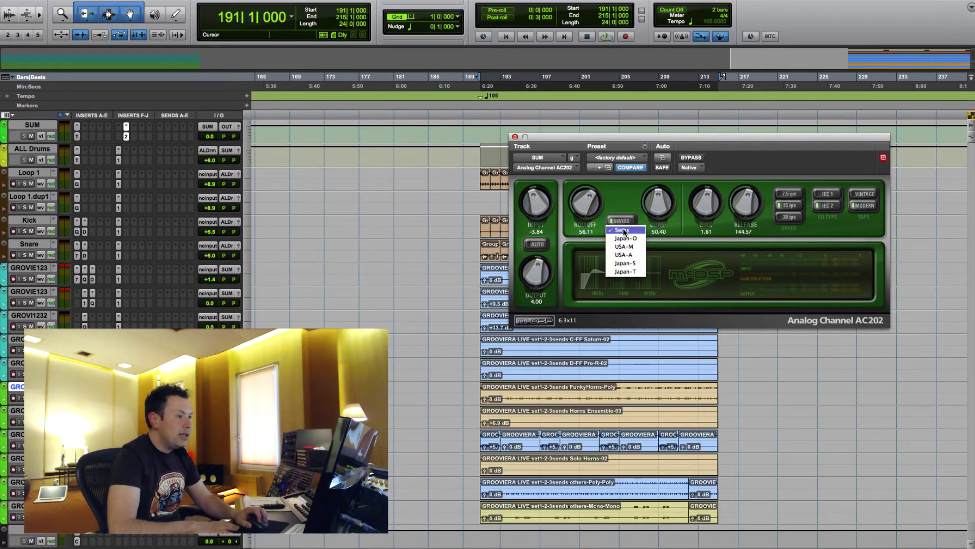
pyautogui.click(625, 238)
pyautogui.click(626, 223)
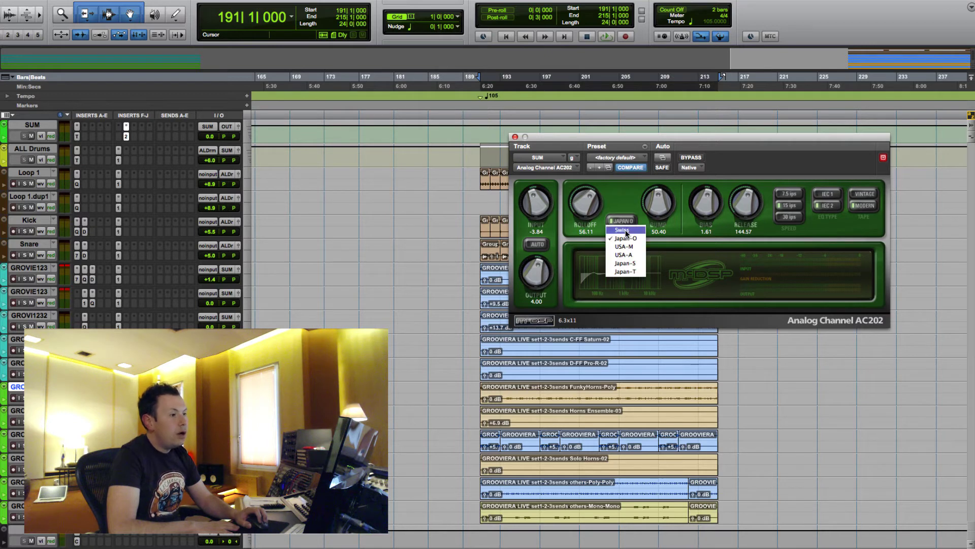
pyautogui.click(625, 230)
pyautogui.click(626, 222)
pyautogui.click(624, 246)
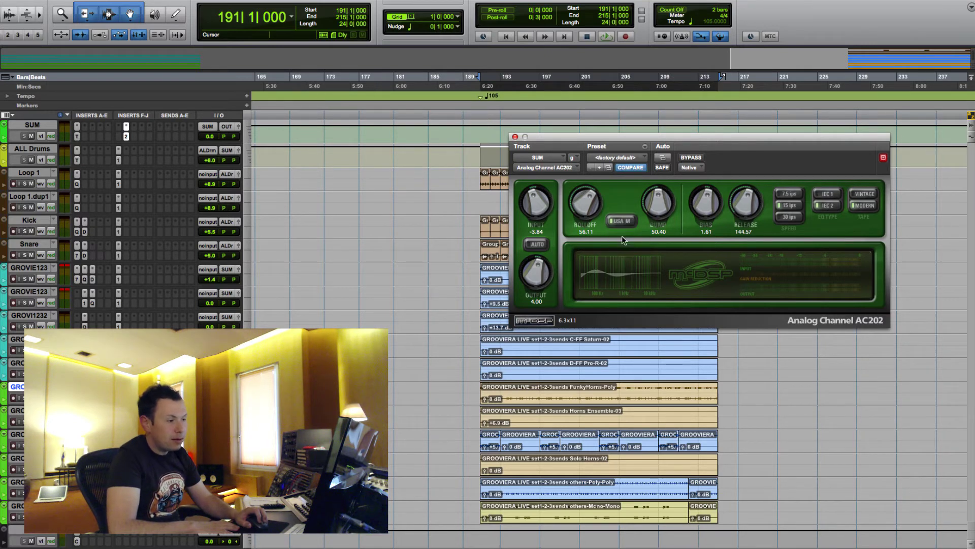
pyautogui.click(621, 221)
pyautogui.click(583, 254)
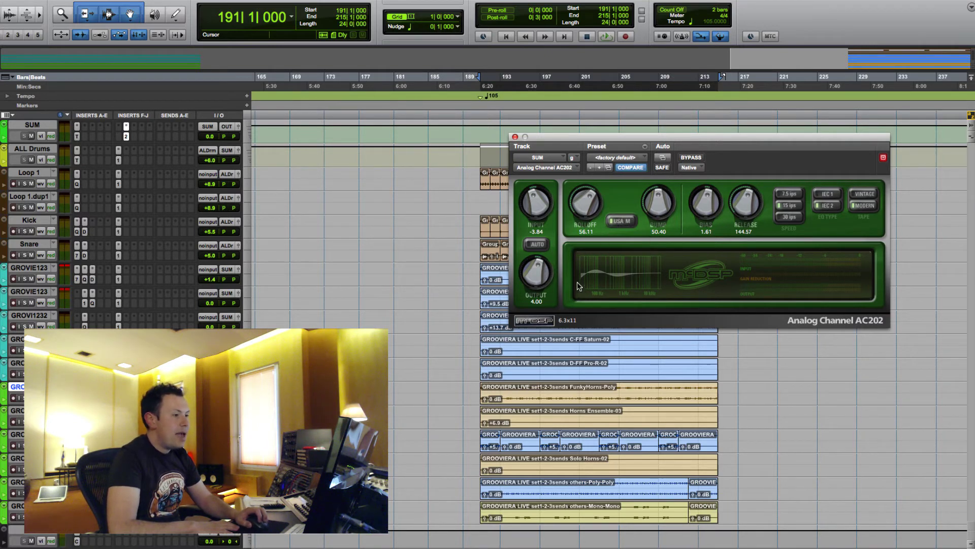
pyautogui.click(619, 220)
pyautogui.click(621, 243)
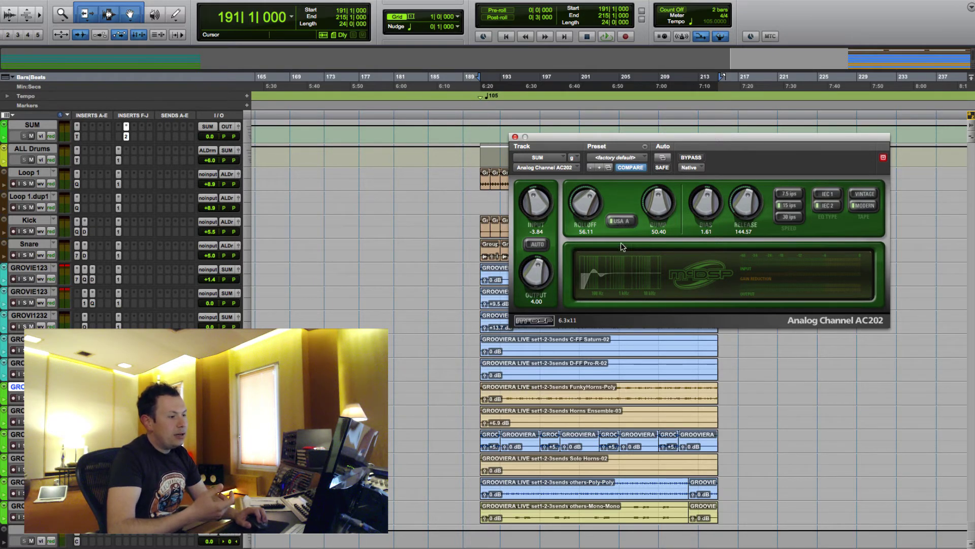
pyautogui.click(619, 221)
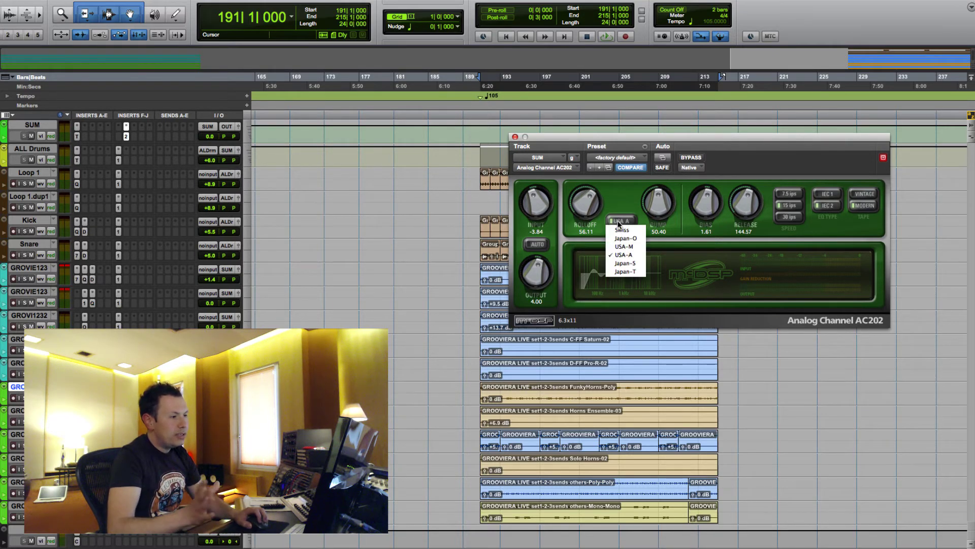
pyautogui.click(620, 264)
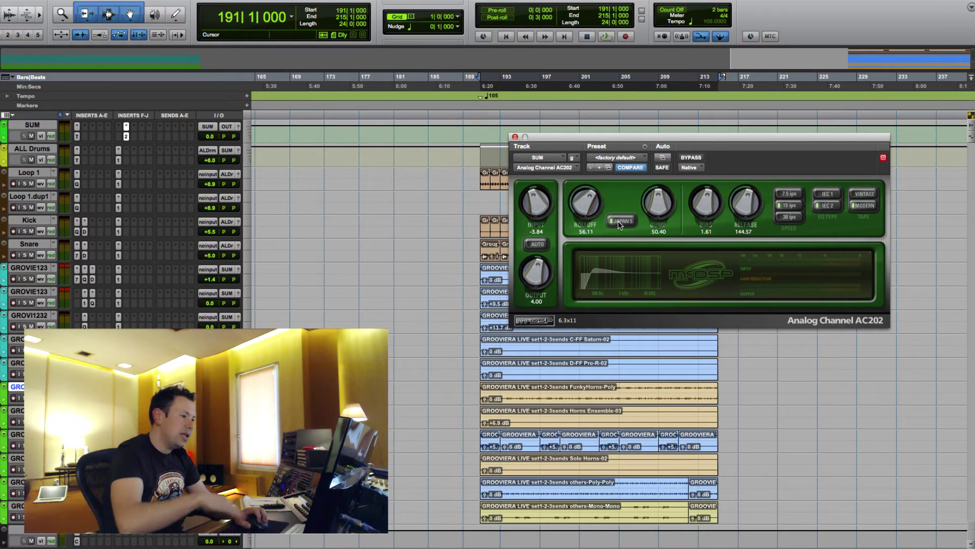
pyautogui.click(620, 222)
pyautogui.click(612, 260)
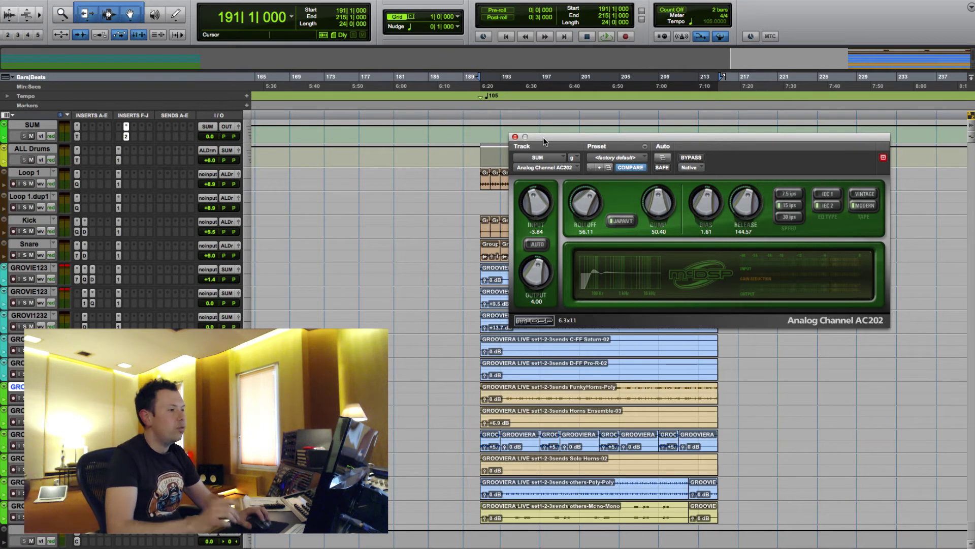
# Make the SUM track taller so its inserts show, then bypass the AC202 plugin
pyautogui.moveTo(544, 141); pyautogui.dragTo(565, 157)
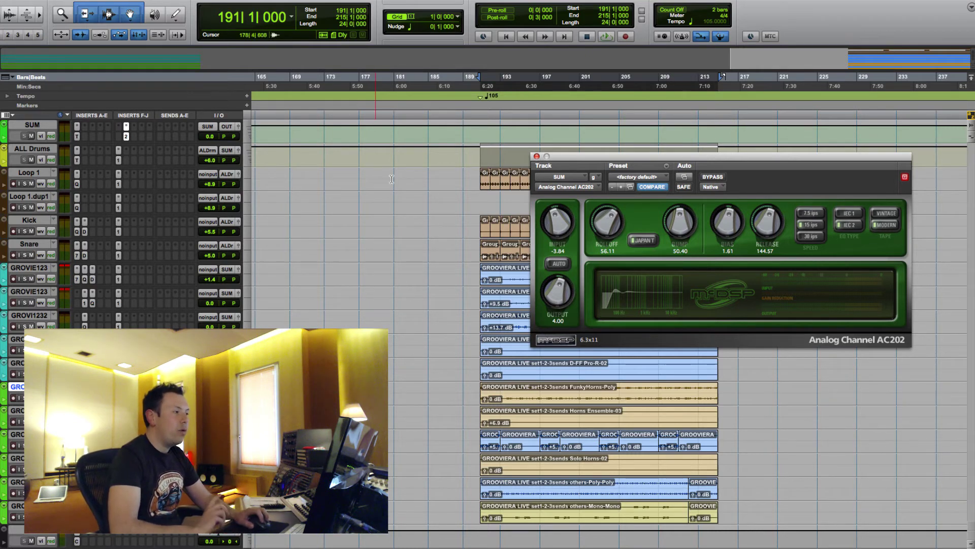
pyautogui.moveTo(571, 162); pyautogui.dragTo(575, 159)
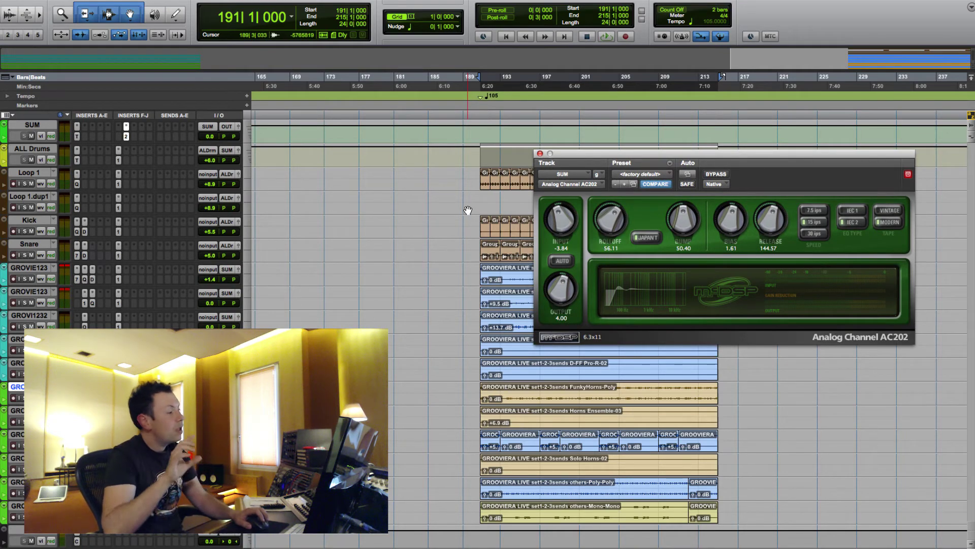
pyautogui.click(47, 152)
pyautogui.moveTo(47, 152); pyautogui.dragTo(49, 174)
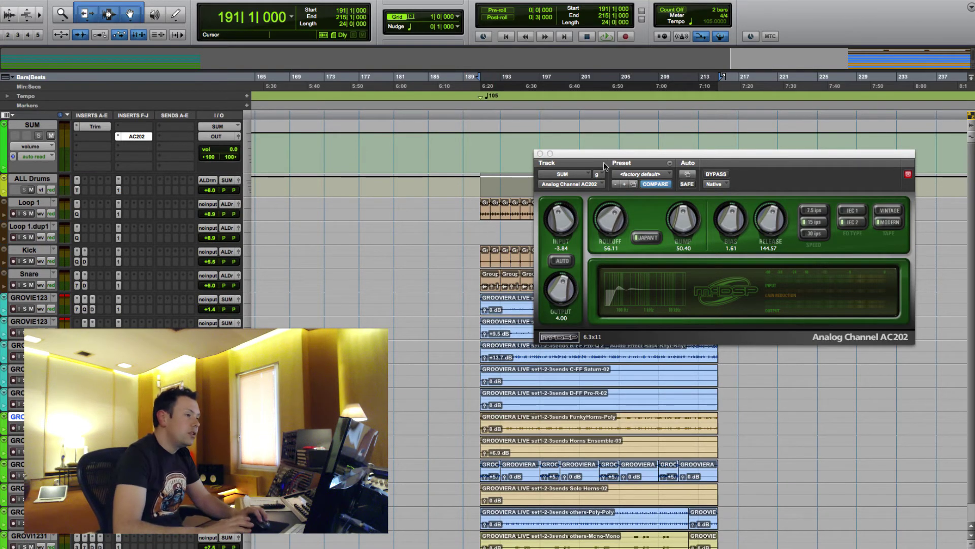
pyautogui.moveTo(602, 159); pyautogui.dragTo(627, 166)
pyautogui.click(741, 187)
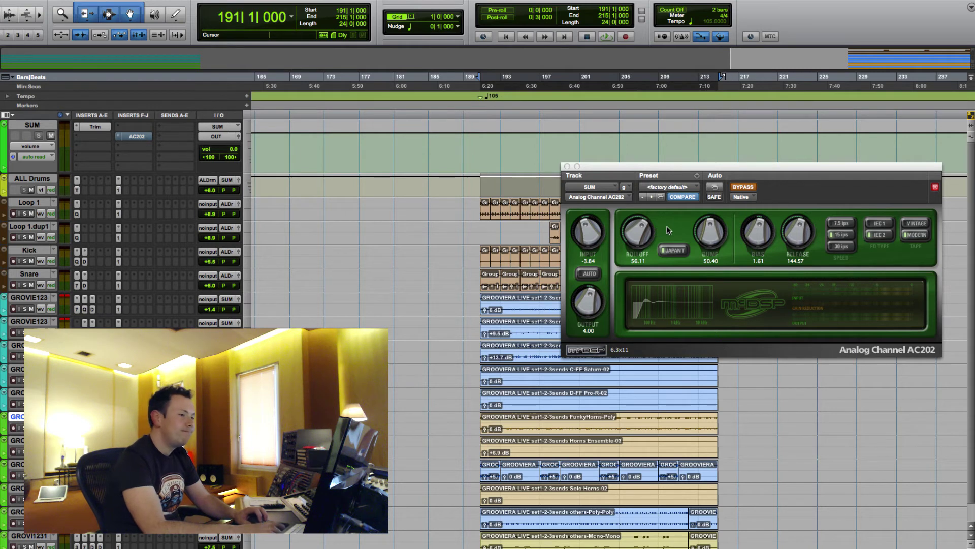
# Play the mix, toggle AC202 bypass repeatedly, end with it active, and stop playback
pyautogui.press('space')
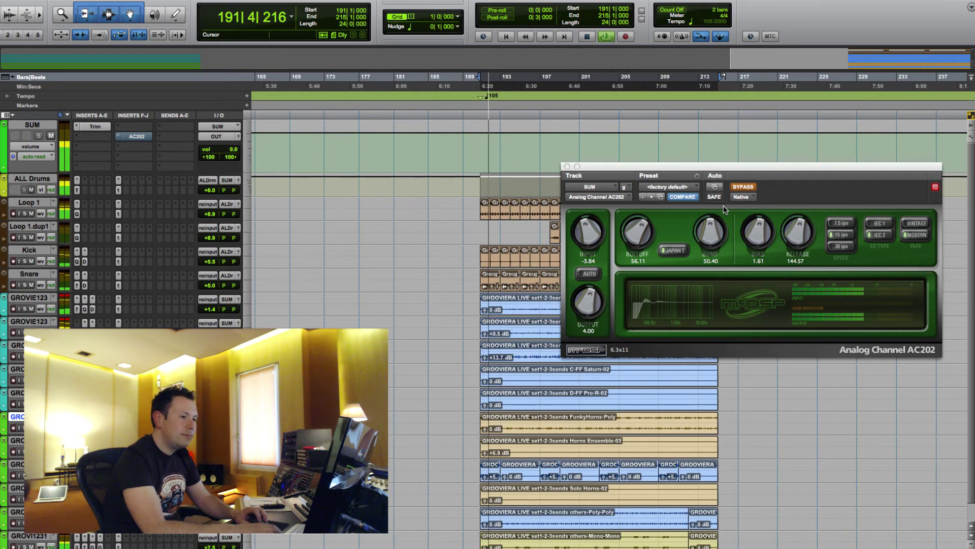
pyautogui.click(743, 187)
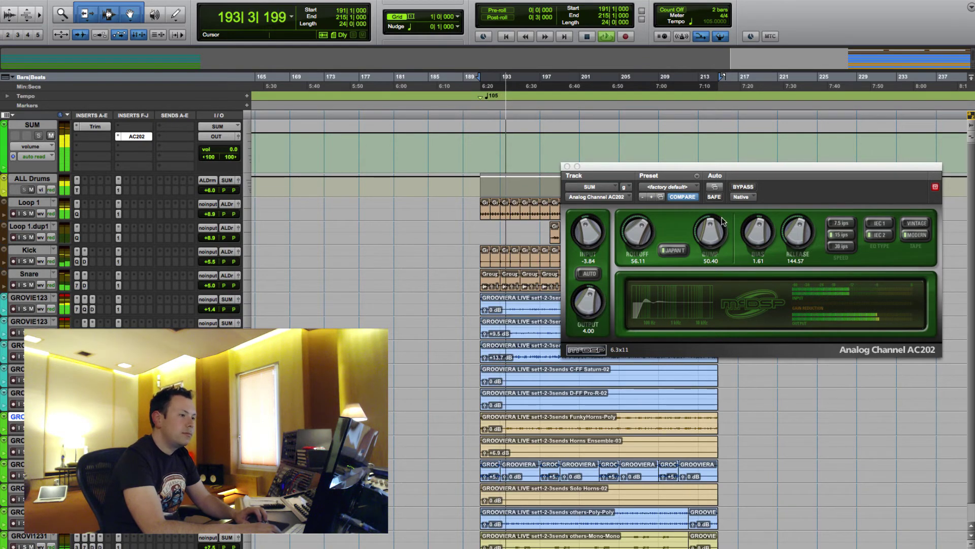
pyautogui.click(743, 187)
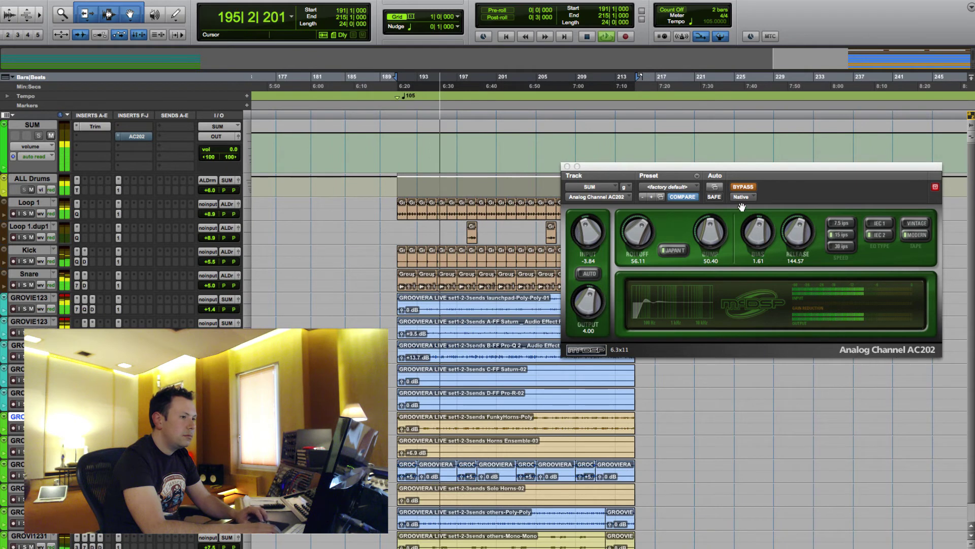
pyautogui.click(743, 186)
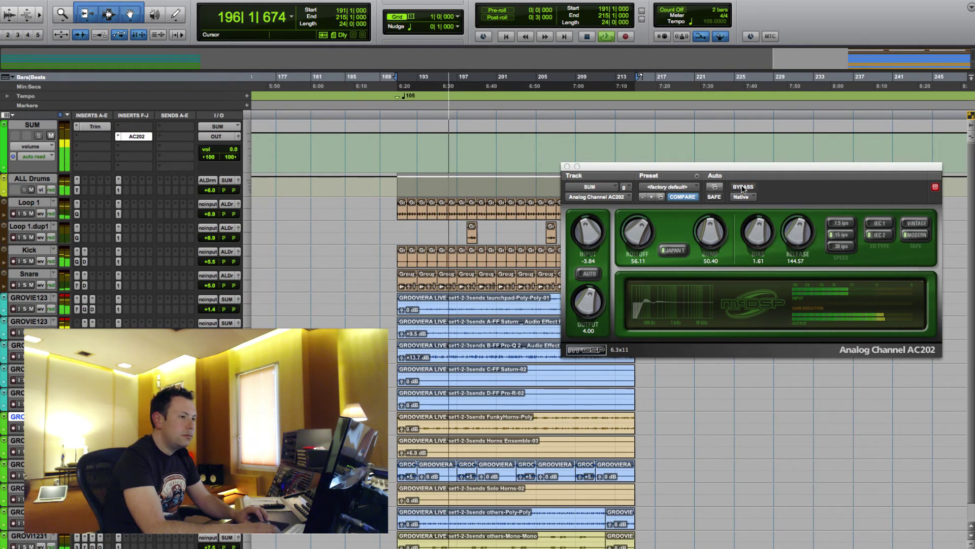
pyautogui.click(743, 187)
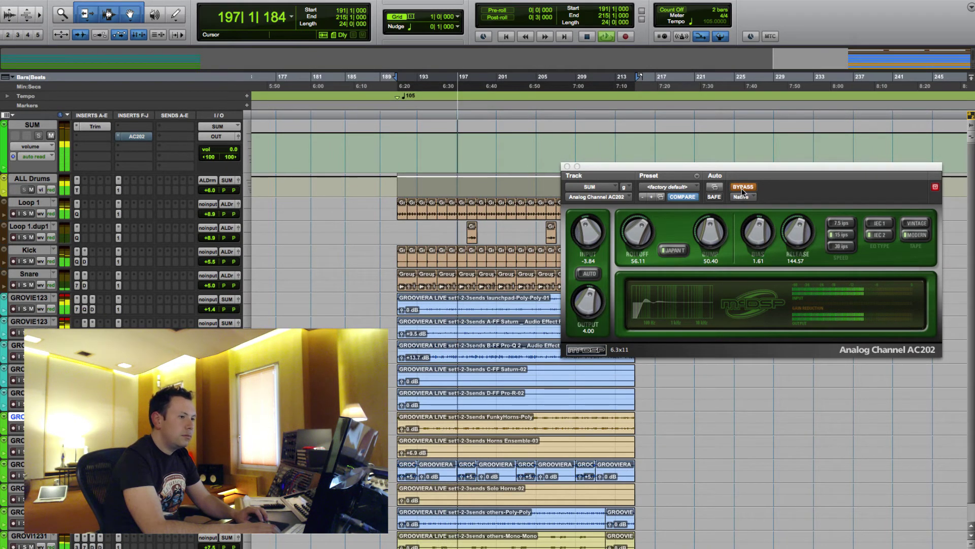
pyautogui.click(742, 188)
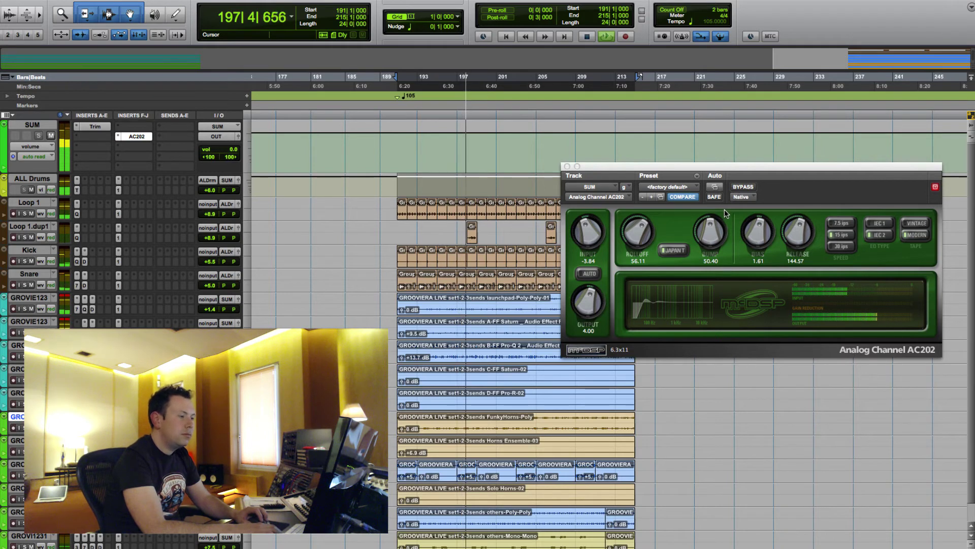
pyautogui.click(742, 188)
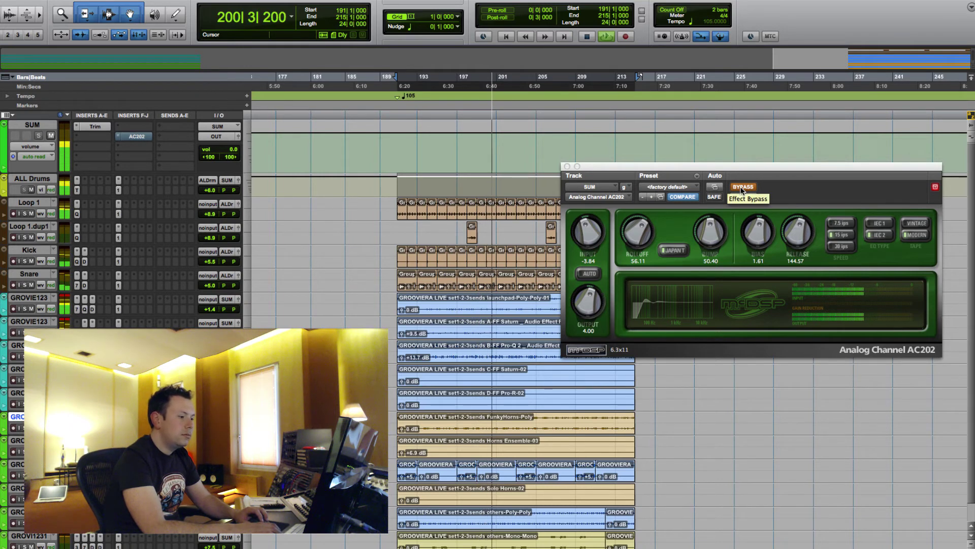
pyautogui.click(742, 188)
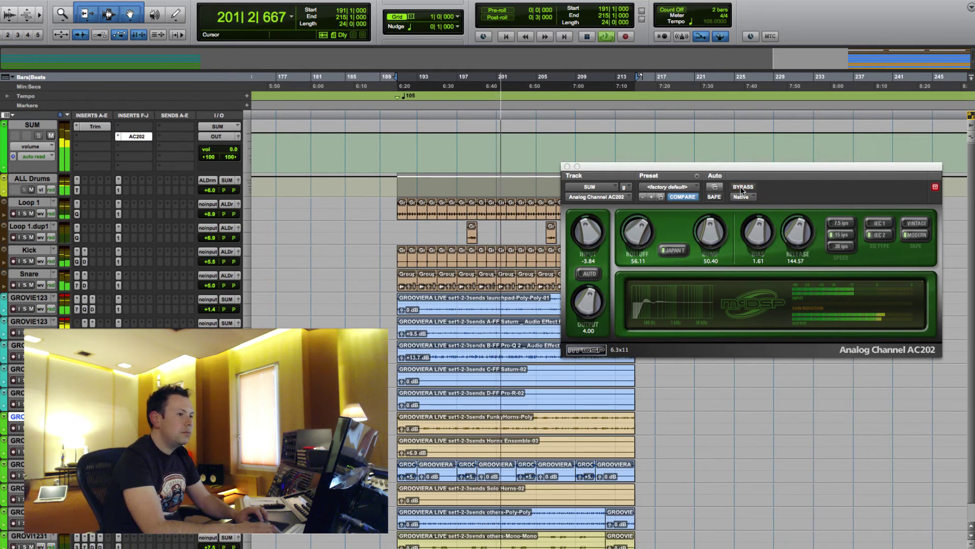
pyautogui.click(741, 188)
pyautogui.click(741, 188)
pyautogui.press('space')
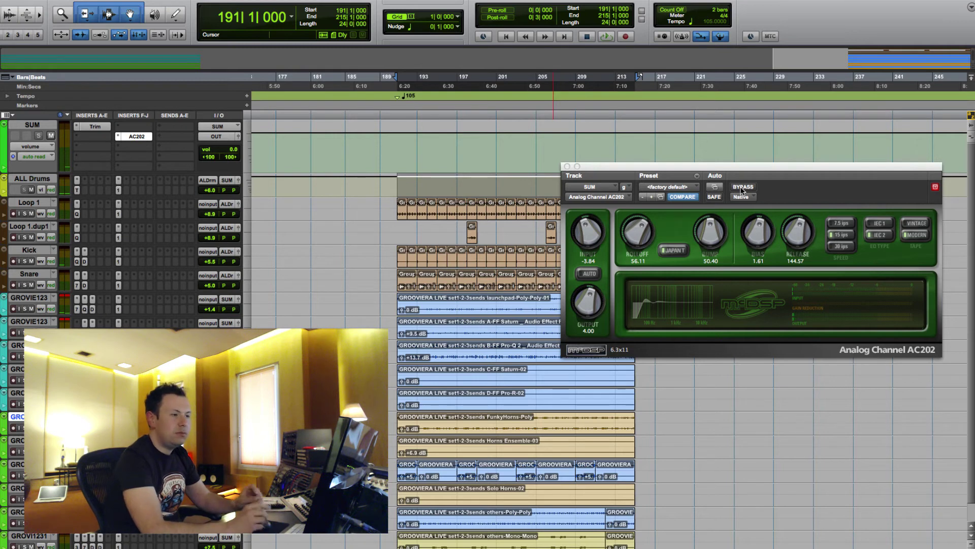
pyautogui.moveTo(742, 175); pyautogui.dragTo(742, 166)
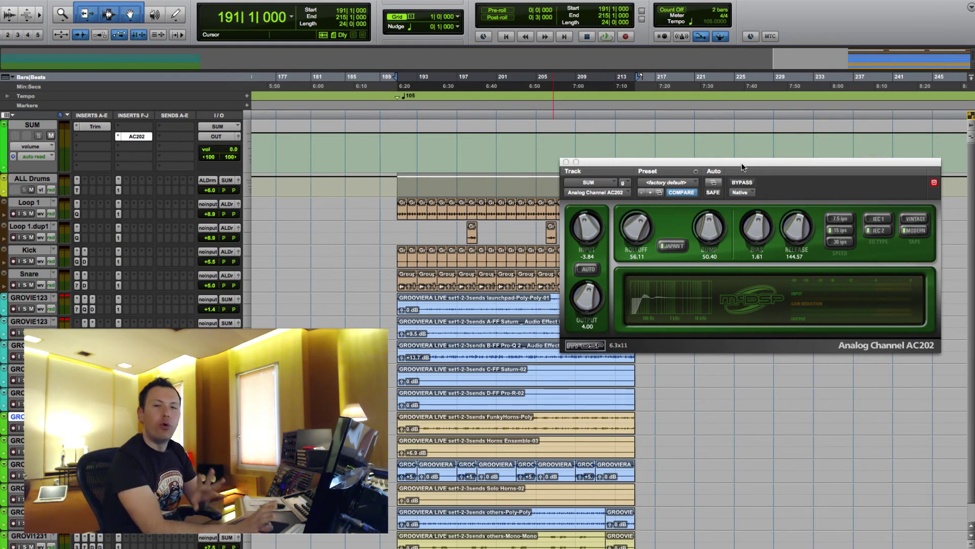
pyautogui.moveTo(742, 166); pyautogui.dragTo(739, 158)
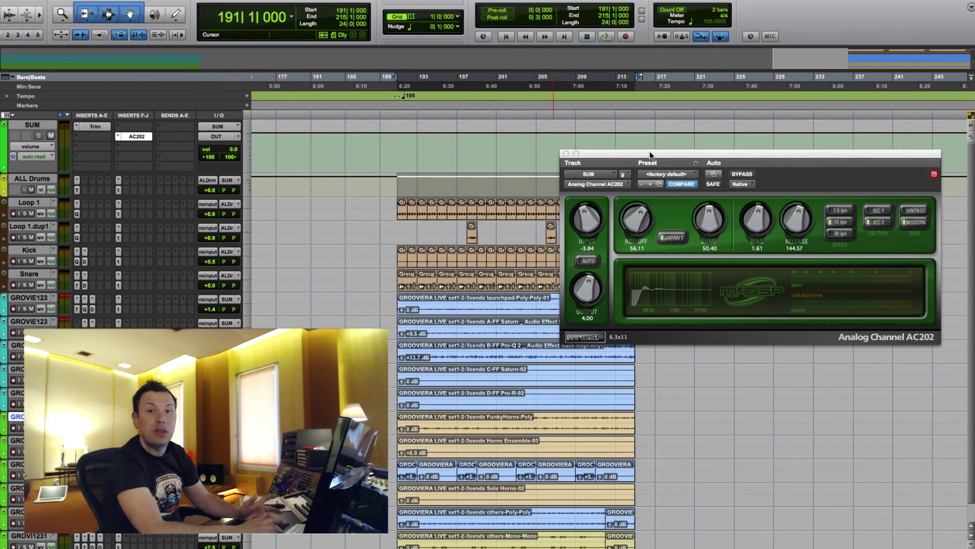
# Start playback and switch the AC202 circuit type from Japan-T to USA A
pyautogui.press('space')
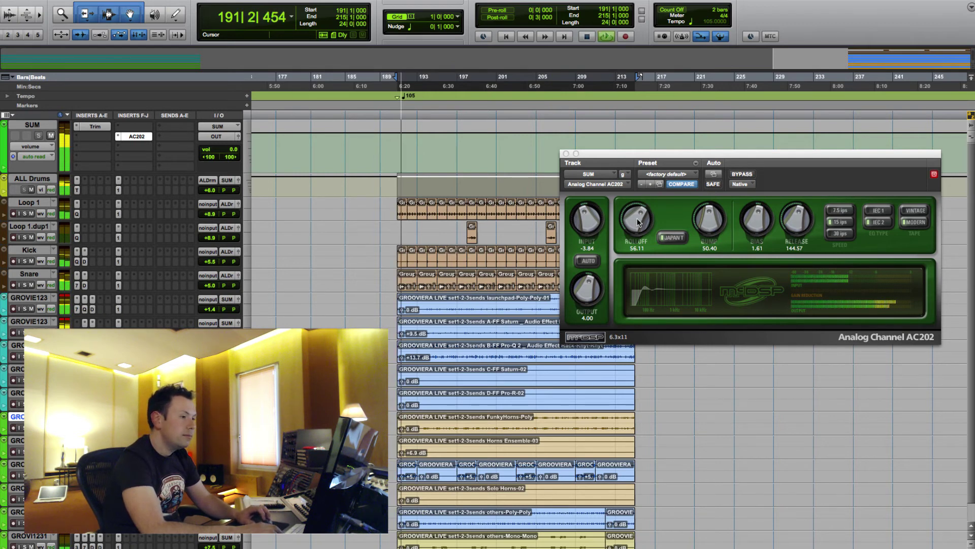
pyautogui.click(669, 237)
pyautogui.click(674, 271)
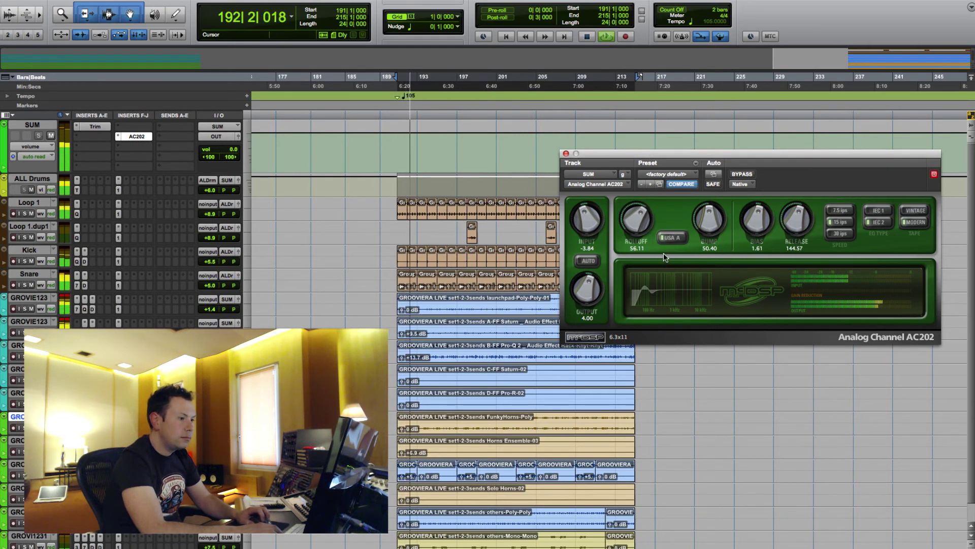
pyautogui.click(669, 237)
pyautogui.click(639, 244)
# Set roll-off to 69.40, bump to 89.20, bias to 3.91 and release 19.41
pyautogui.moveTo(633, 203); pyautogui.dragTo(635, 189)
pyautogui.moveTo(710, 216); pyautogui.dragTo(712, 139)
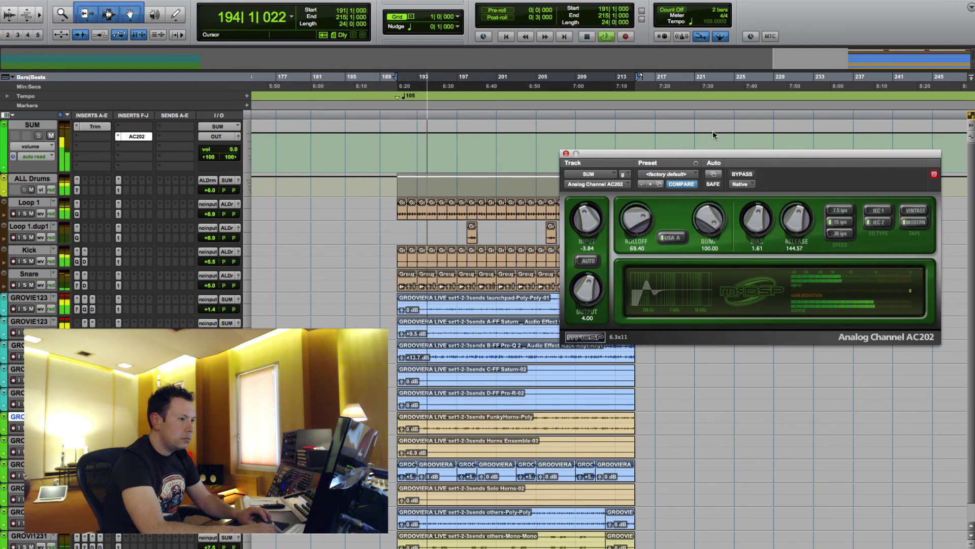
pyautogui.moveTo(705, 219); pyautogui.dragTo(796, 213)
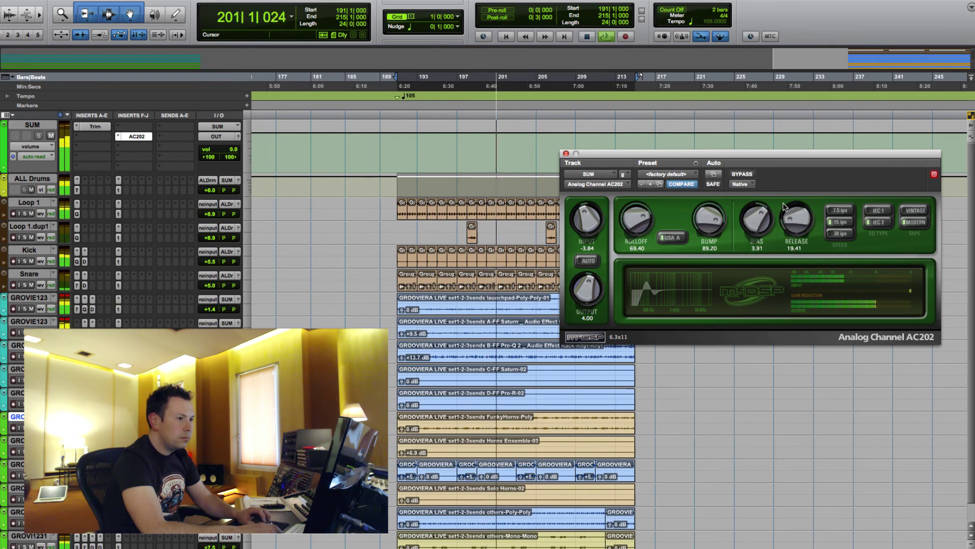
# Try 30 ips speed, IEC 1 EQ and Vintage tape, ending on 15 ips and Modern
pyautogui.click(839, 233)
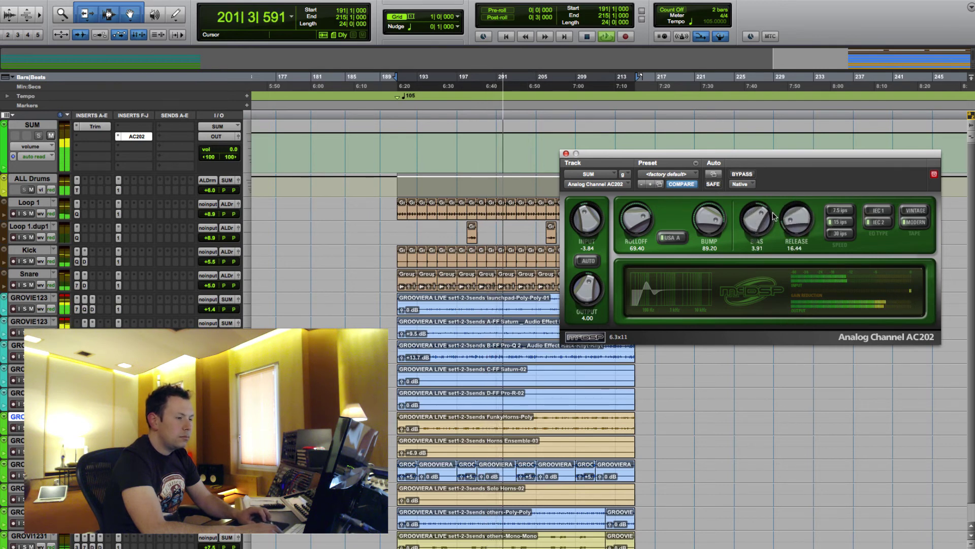
pyautogui.click(840, 222)
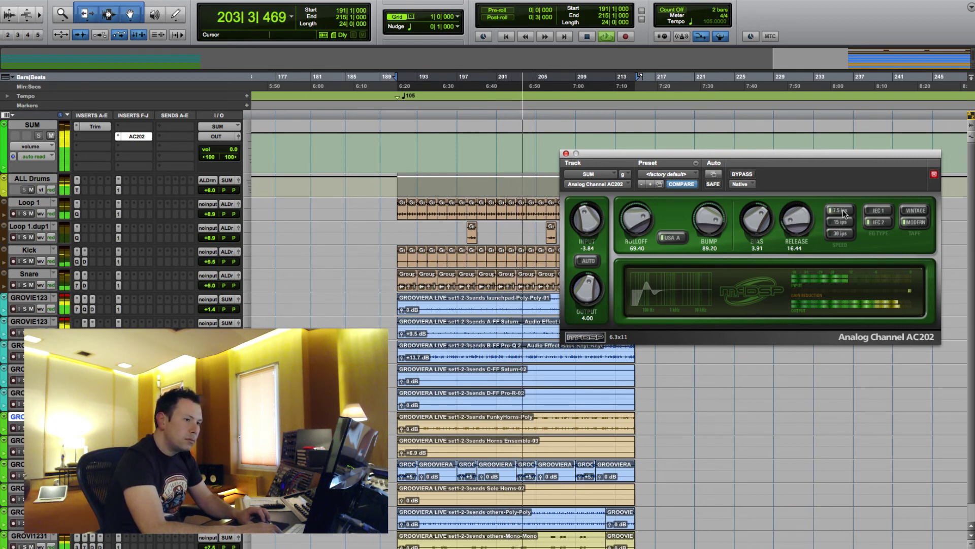
pyautogui.click(843, 232)
pyautogui.click(840, 222)
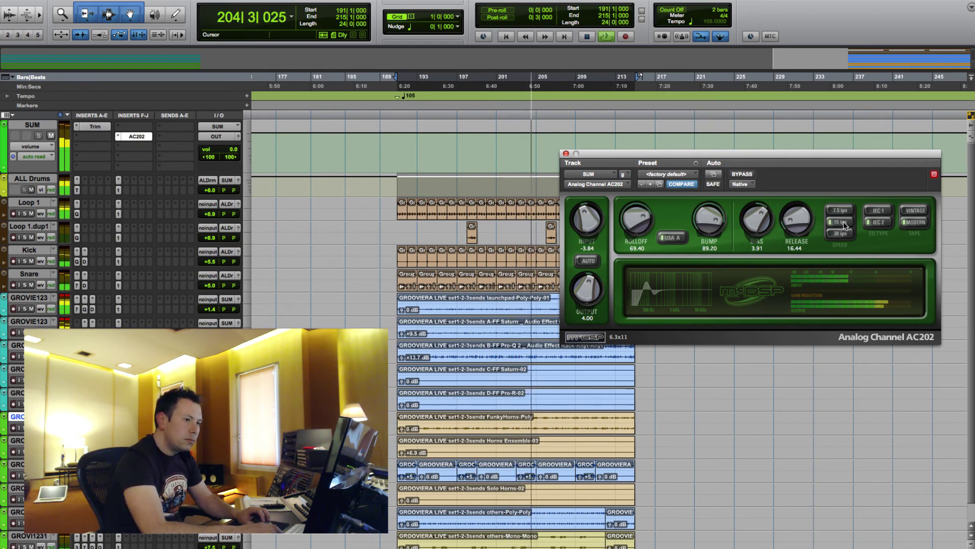
pyautogui.click(875, 211)
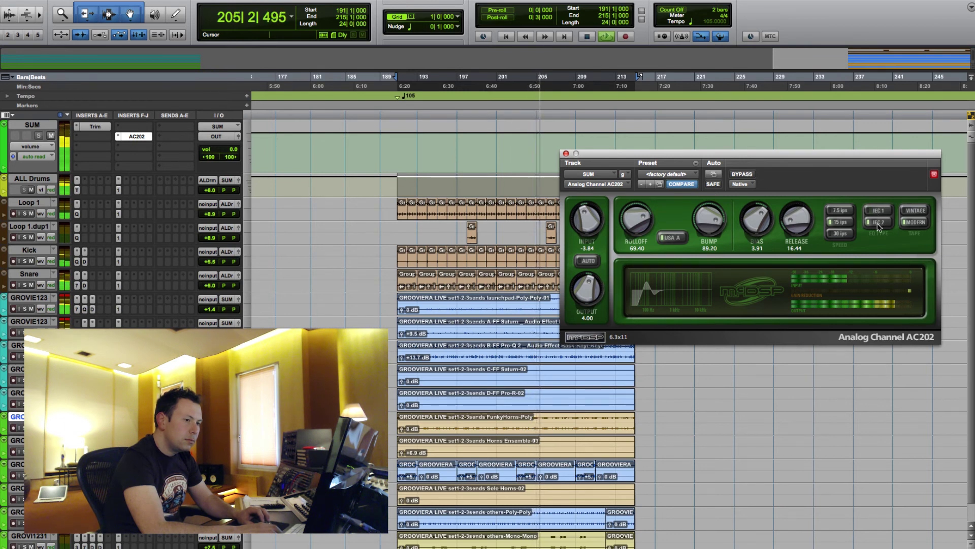
pyautogui.click(910, 212)
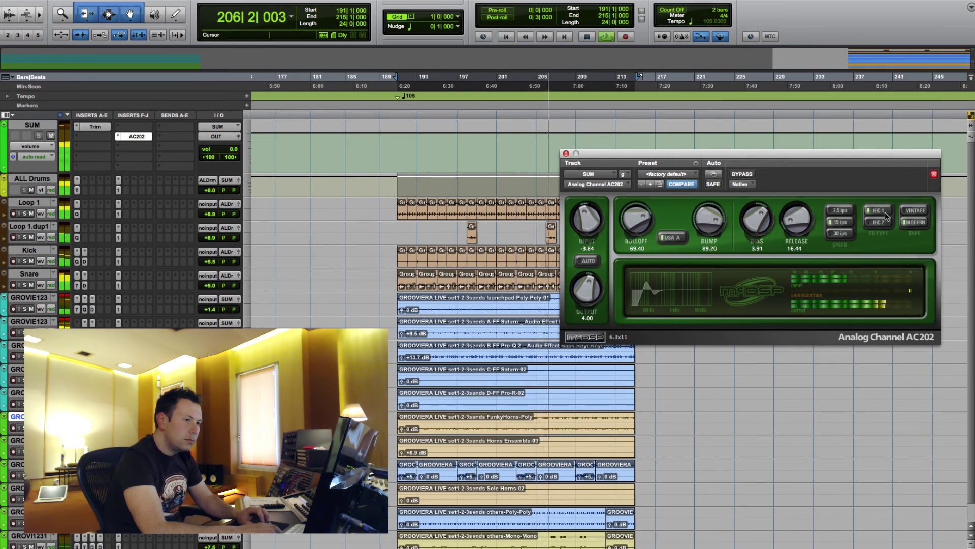
pyautogui.click(915, 223)
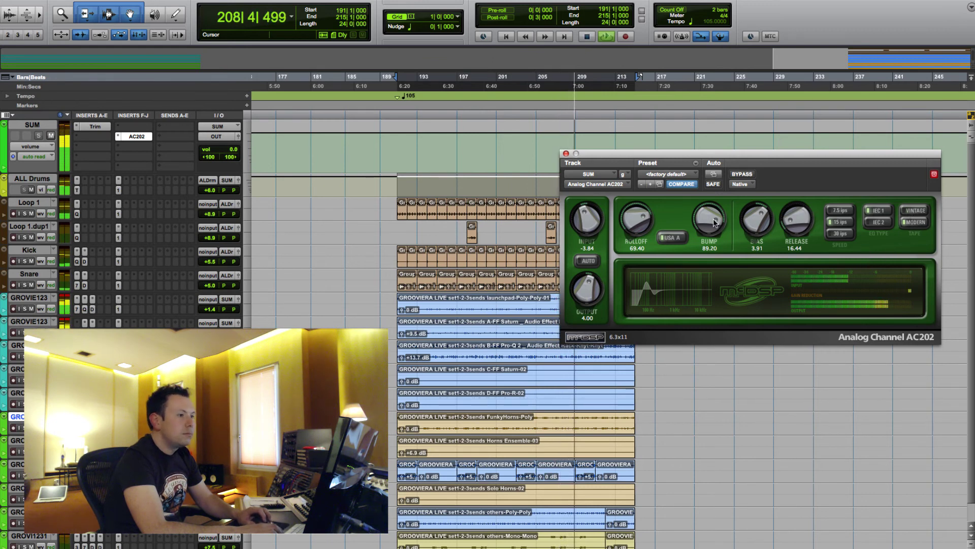
# Compare AC202 at 4.58 output against bypass twice, leave it active, and stop playback
pyautogui.click(742, 174)
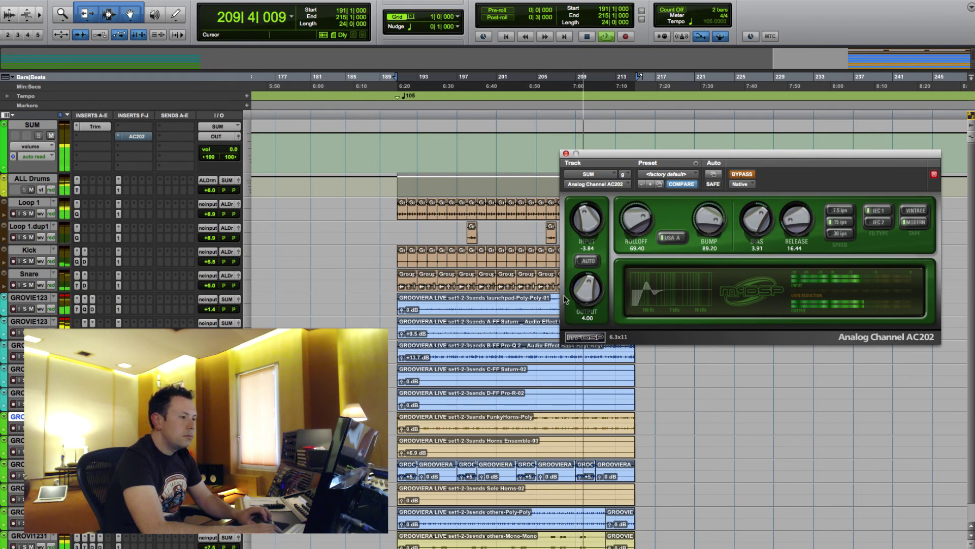
pyautogui.click(742, 174)
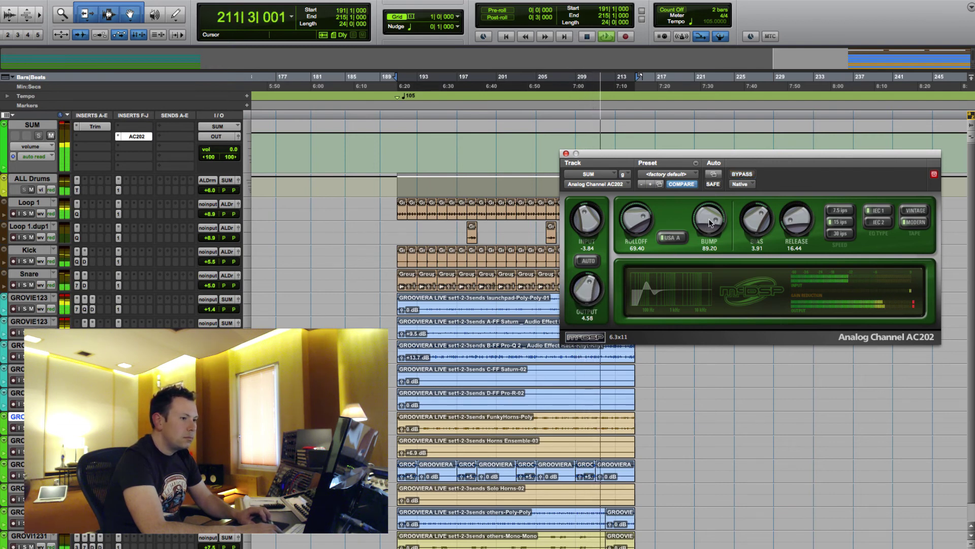
pyautogui.click(741, 174)
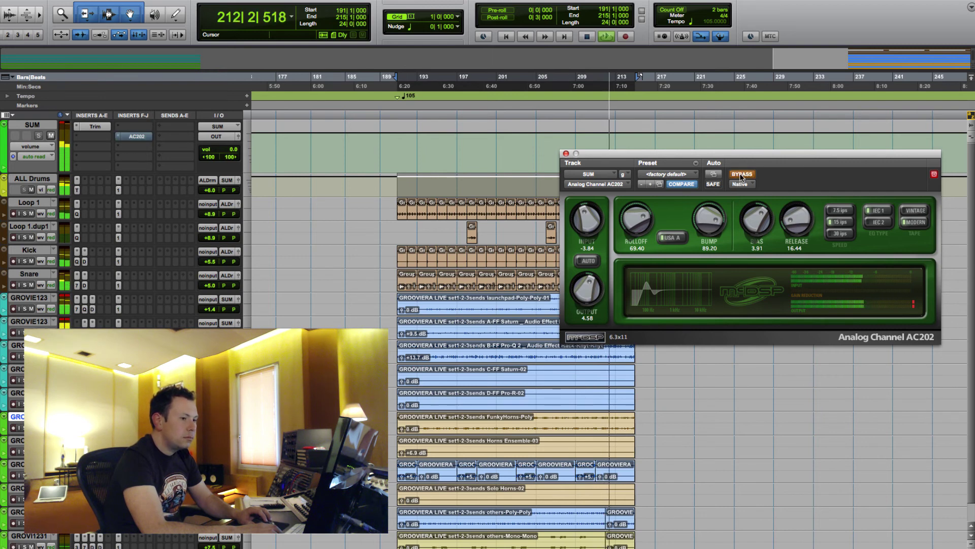
pyautogui.click(741, 175)
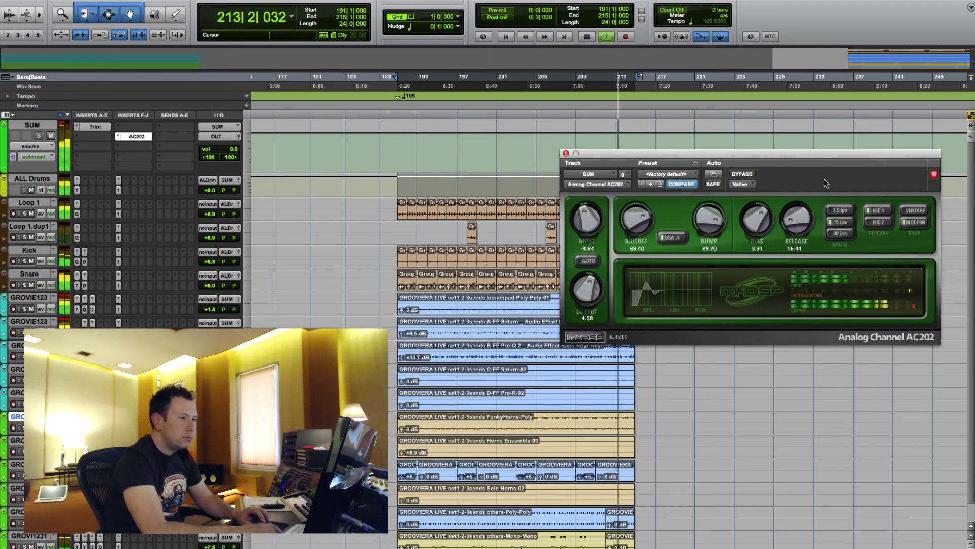
pyautogui.press('space')
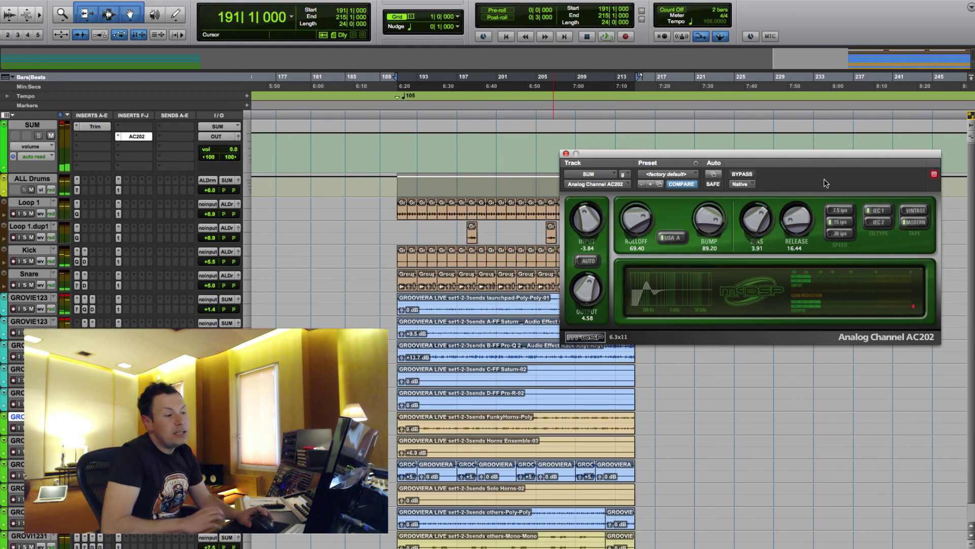